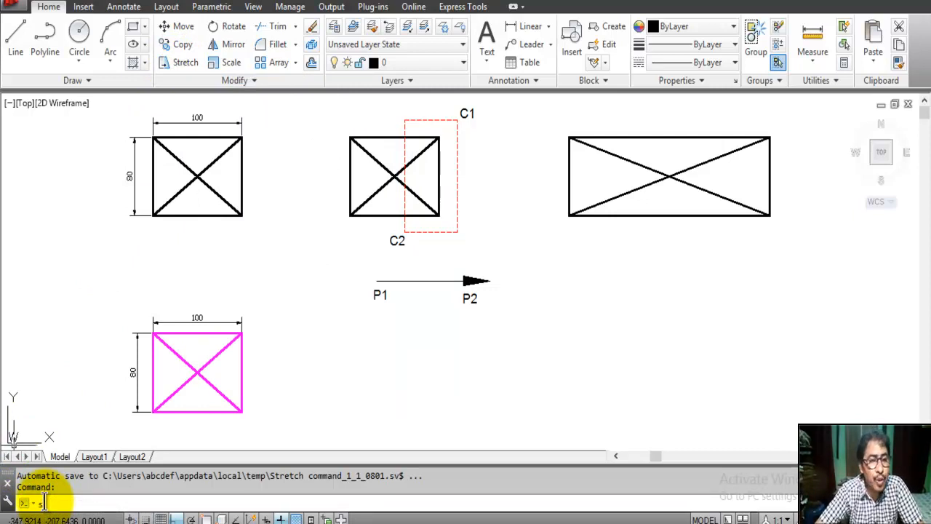
# Try stretching the right side of the magenta crossed rectangle about 379 units horizontally from its lower-right corner, and undo the stretch
pyautogui.press('Return')
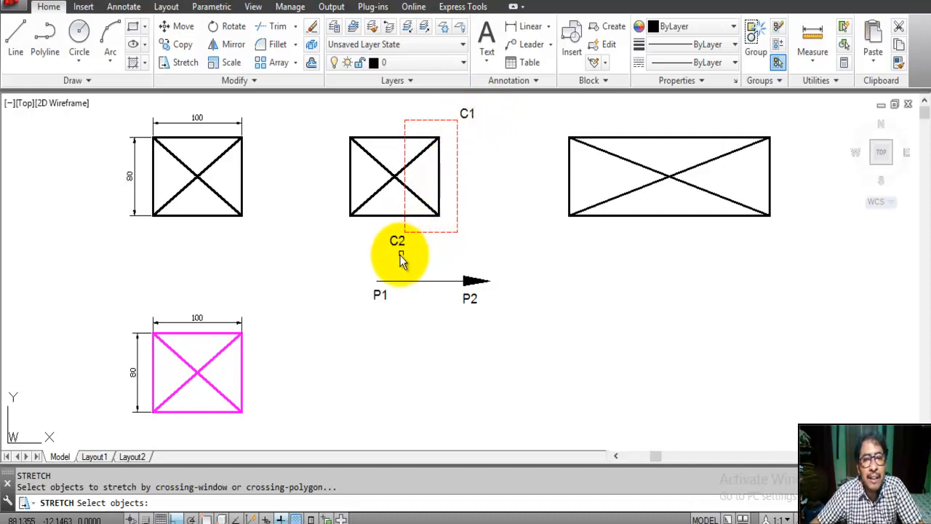
pyautogui.click(271, 306)
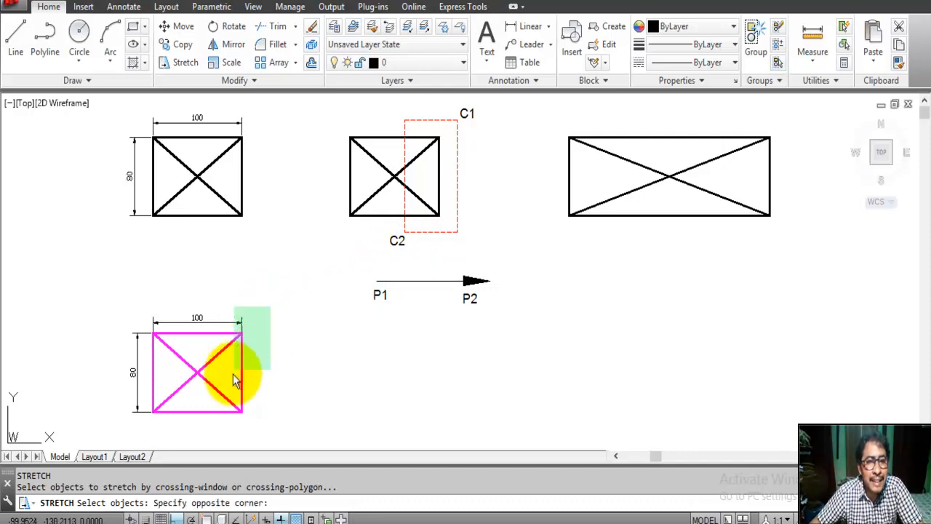
pyautogui.click(213, 431)
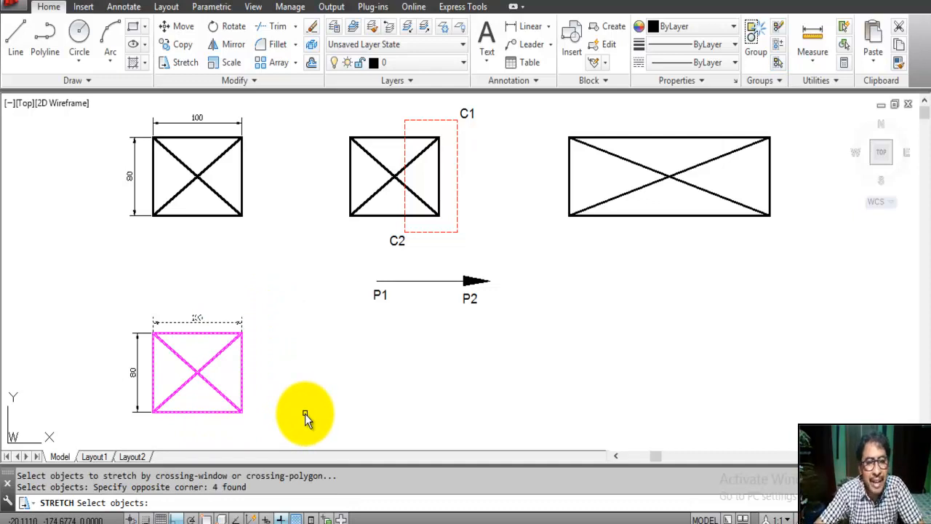
pyautogui.press('Return')
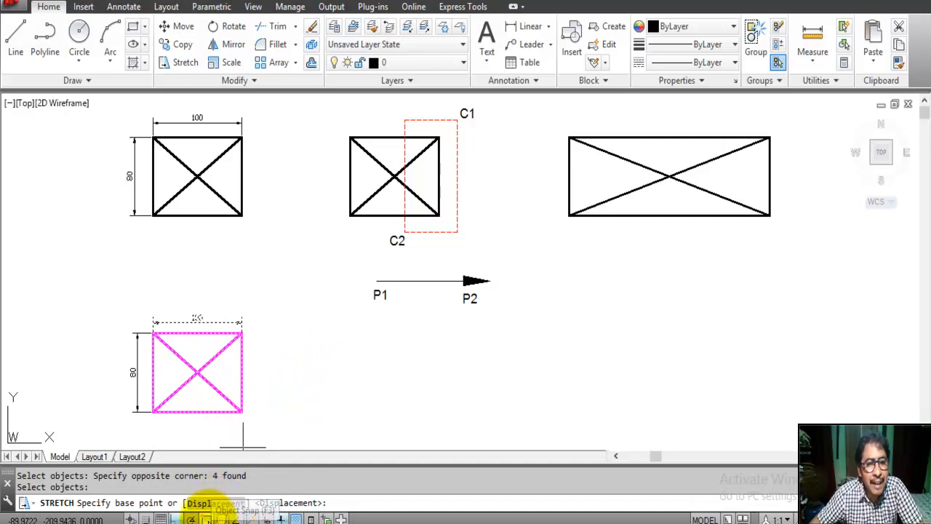
pyautogui.click(191, 518)
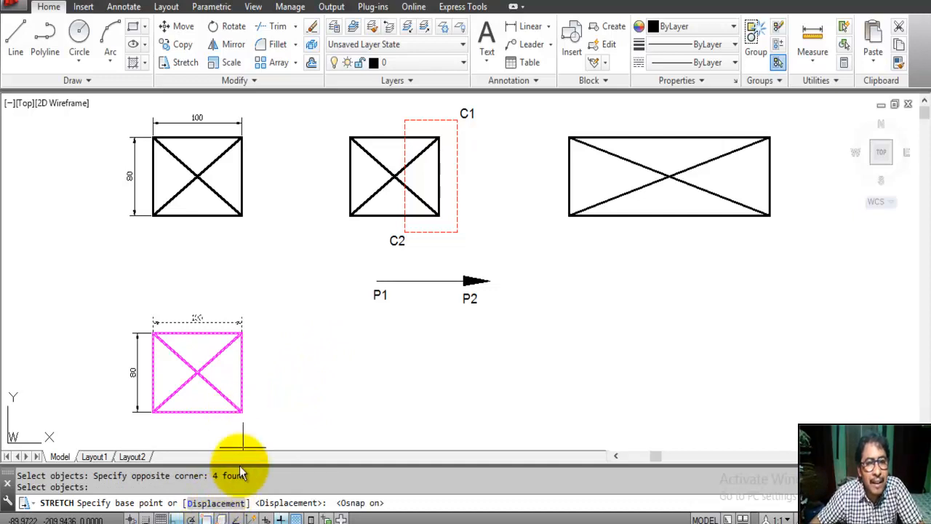
pyautogui.click(243, 412)
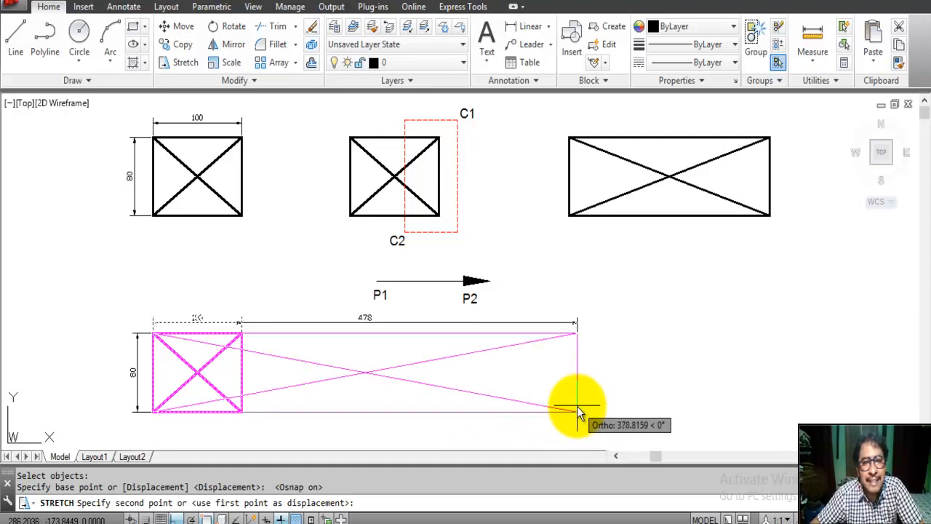
pyautogui.click(578, 409)
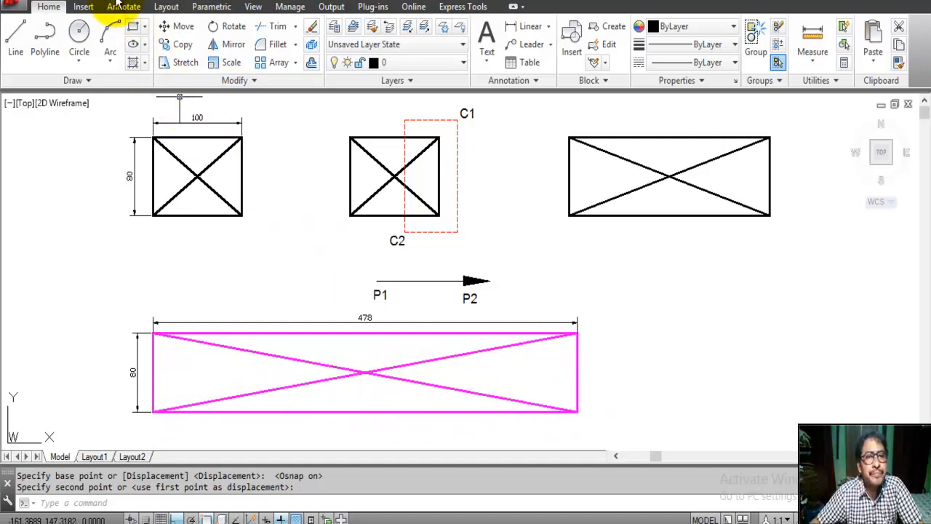
pyautogui.hotkey('ctrl', 'z')
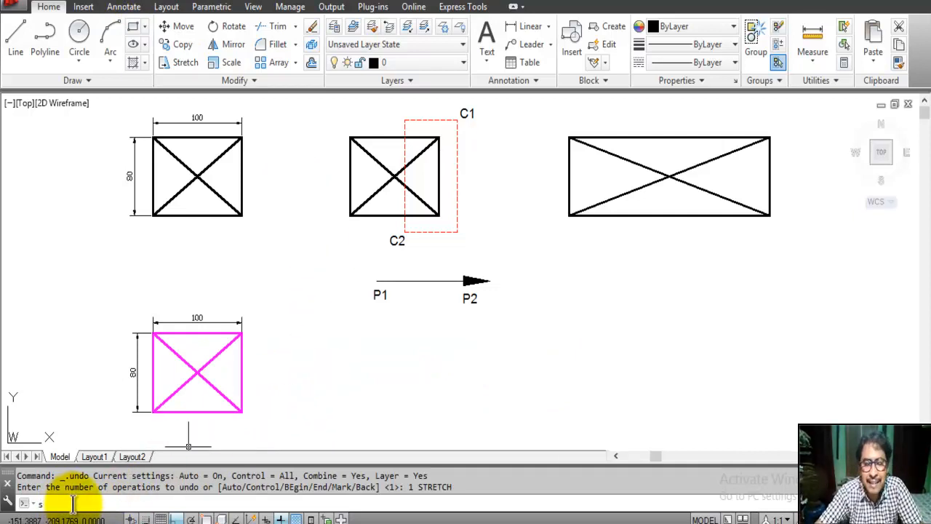
# Stretch the right side of the magenta crossed rectangle 25 units to the right, with object snap on and its upper-right endpoint as base point
pyautogui.write('s')
pyautogui.press('Return')
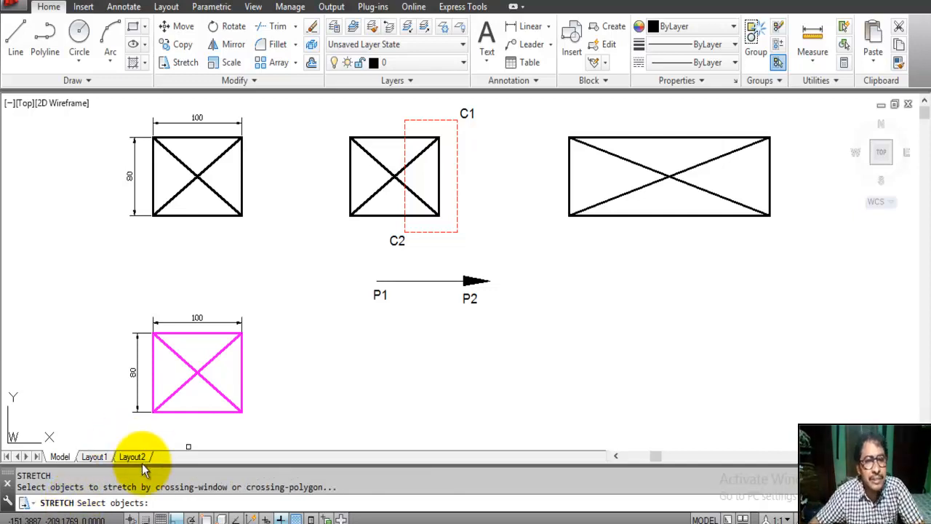
pyautogui.click(270, 304)
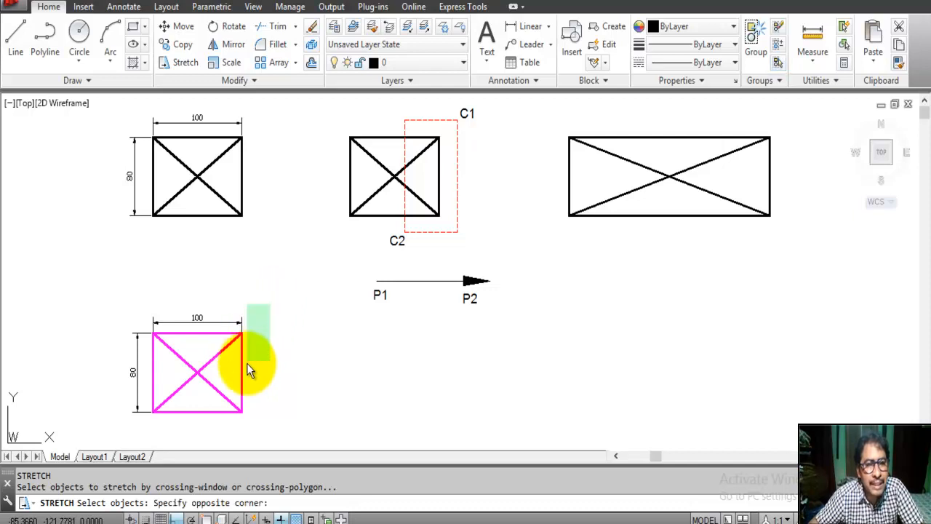
pyautogui.click(204, 430)
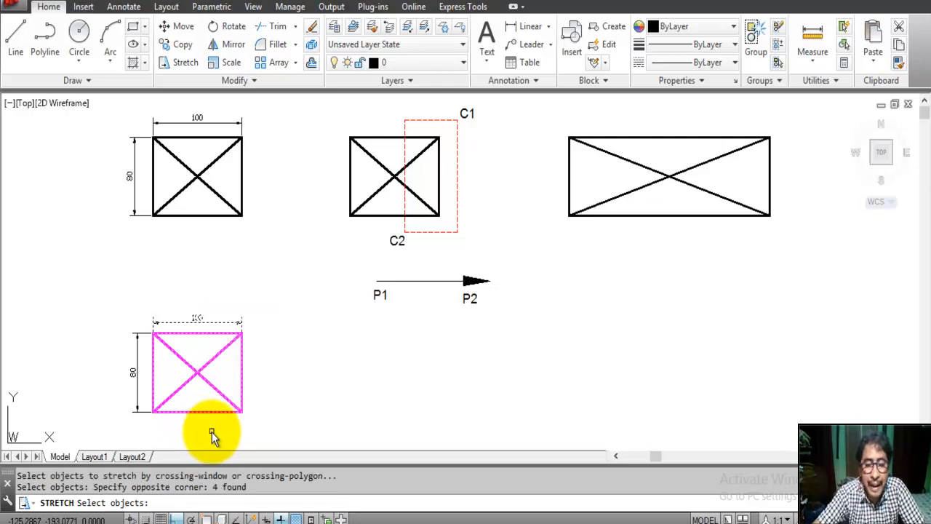
pyautogui.press('Return')
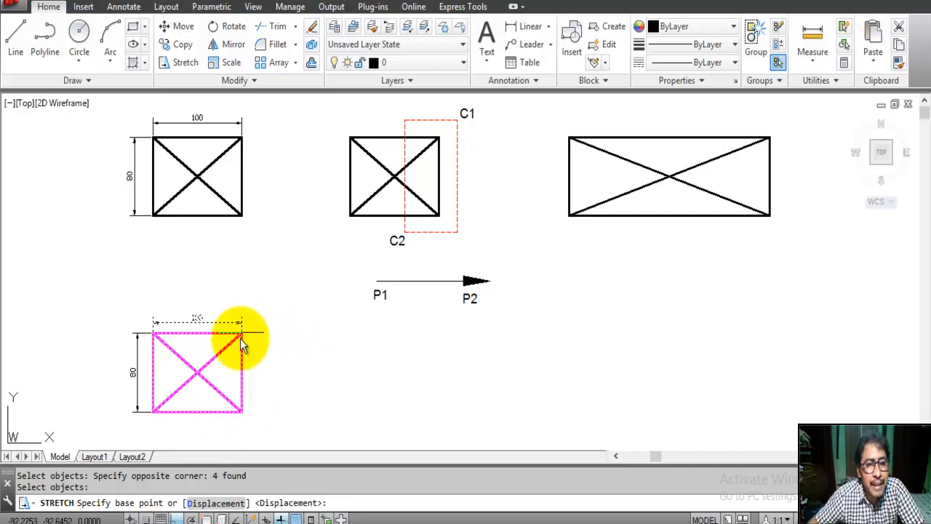
pyautogui.click(191, 518)
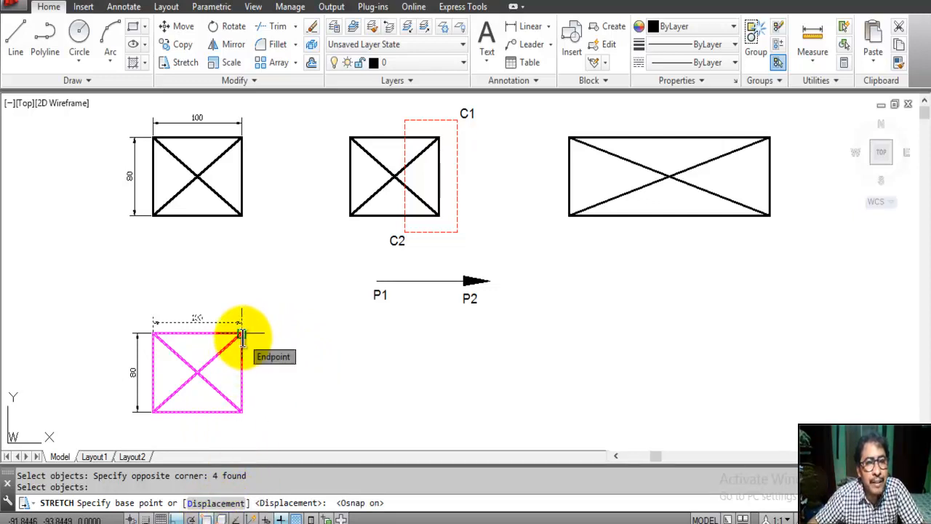
pyautogui.click(242, 335)
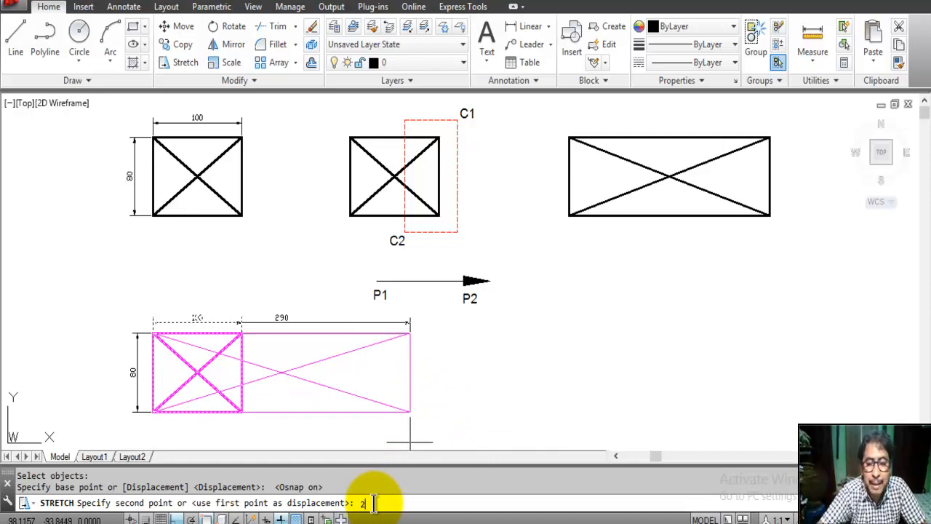
pyautogui.press('Return')
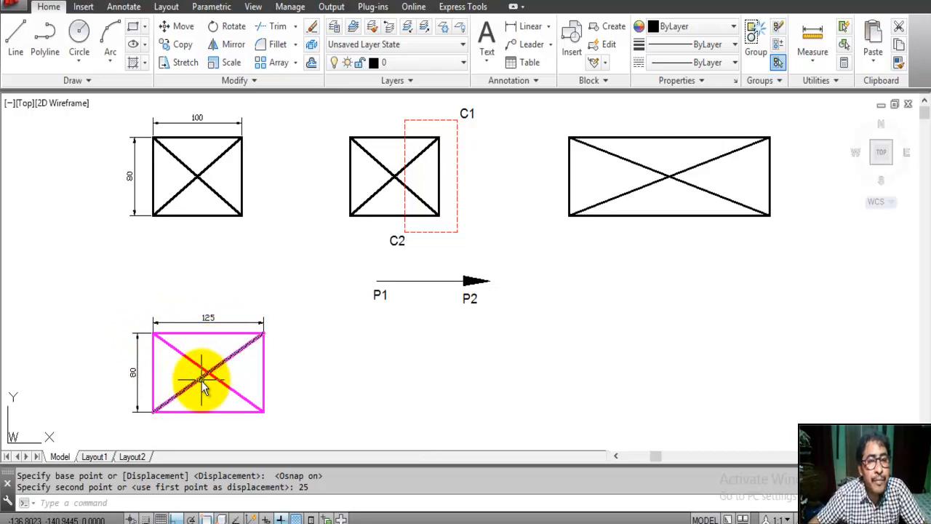
# Stretch the bottom side of the magenta crossed rectangle 20 units downward, using its lower-right corner as base point
pyautogui.moveTo(204, 386); pyautogui.dragTo(225, 315, button='middle')
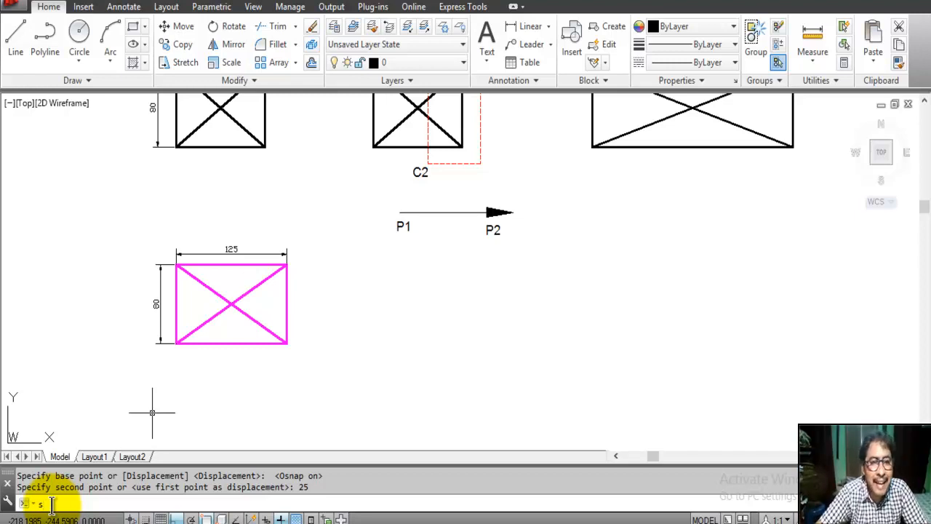
pyautogui.press('Return')
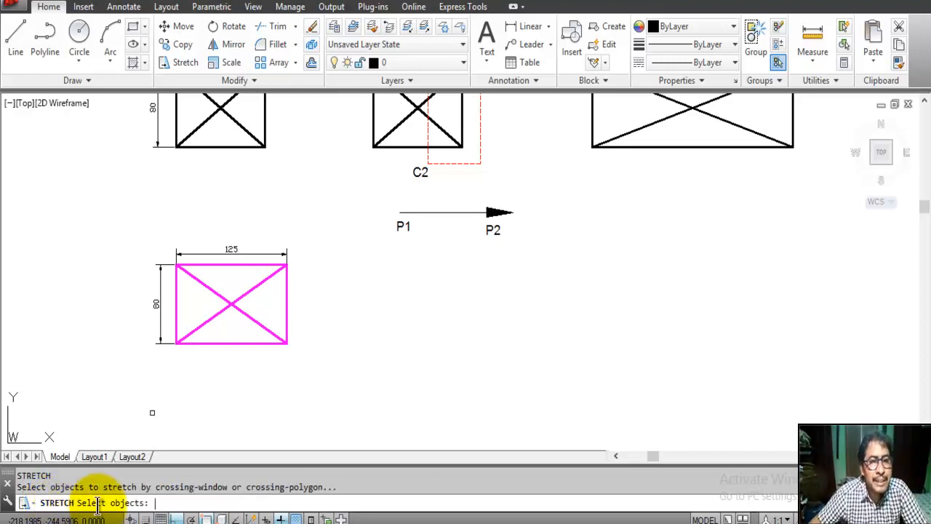
pyautogui.click(315, 370)
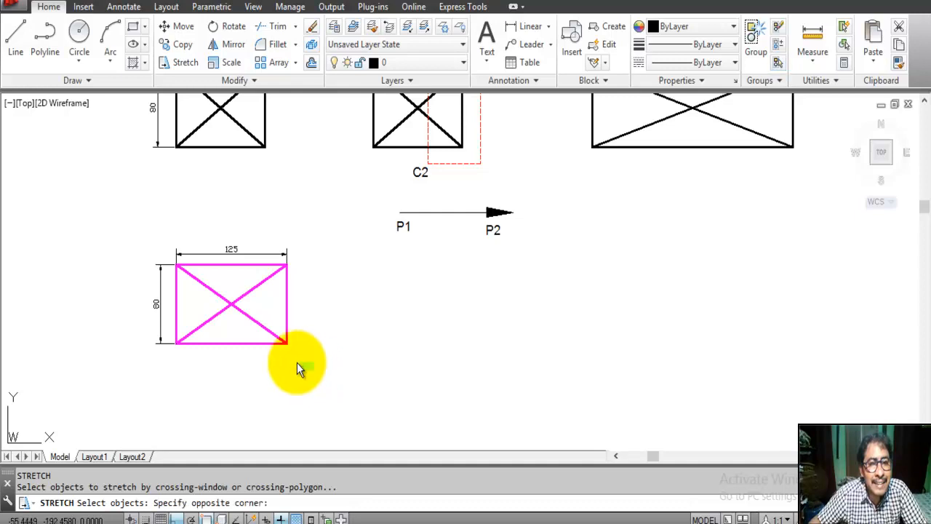
pyautogui.click(136, 318)
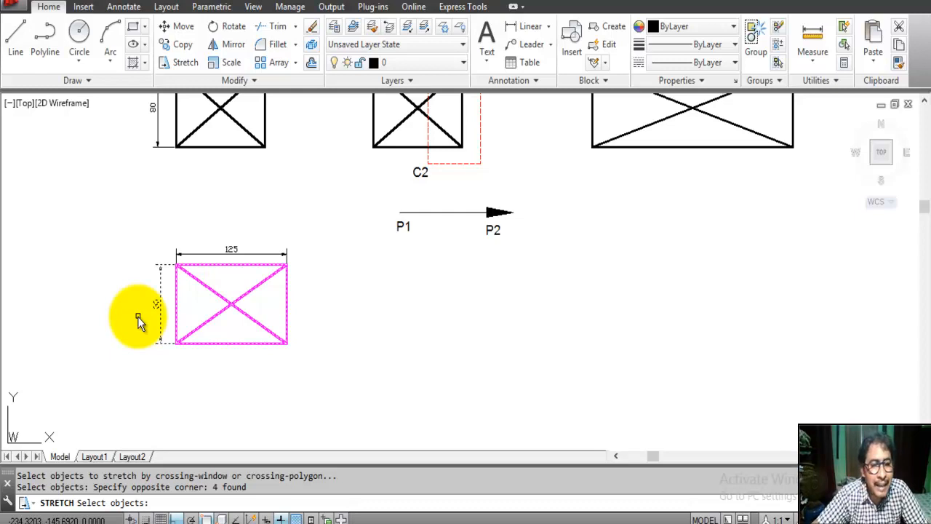
pyautogui.press('Return')
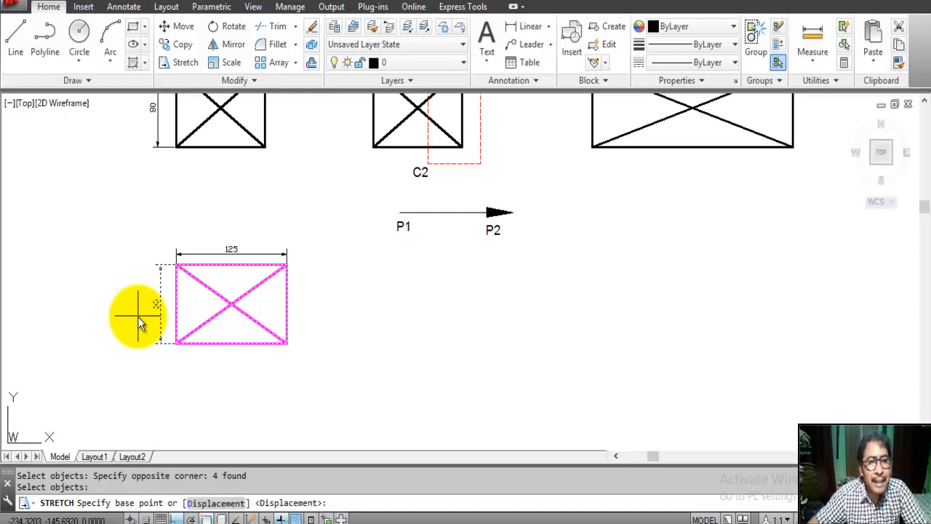
pyautogui.click(287, 343)
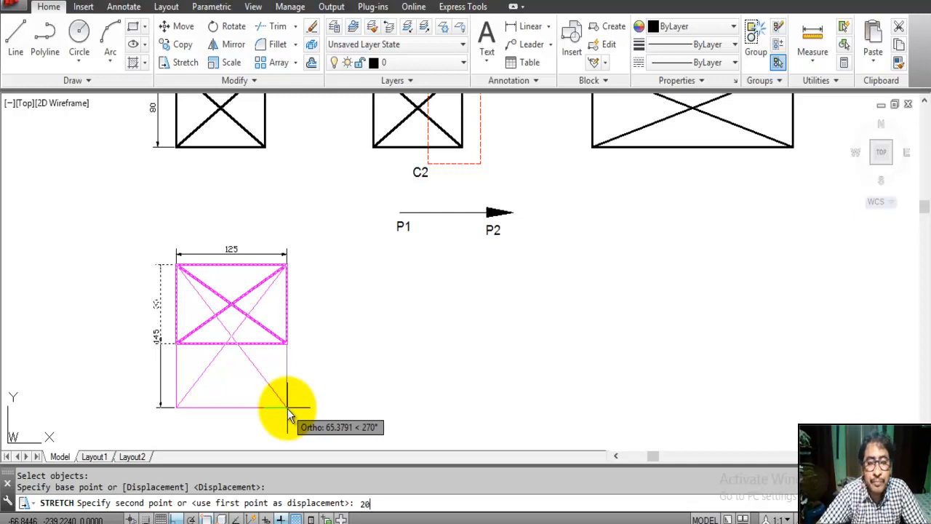
pyautogui.press('Return')
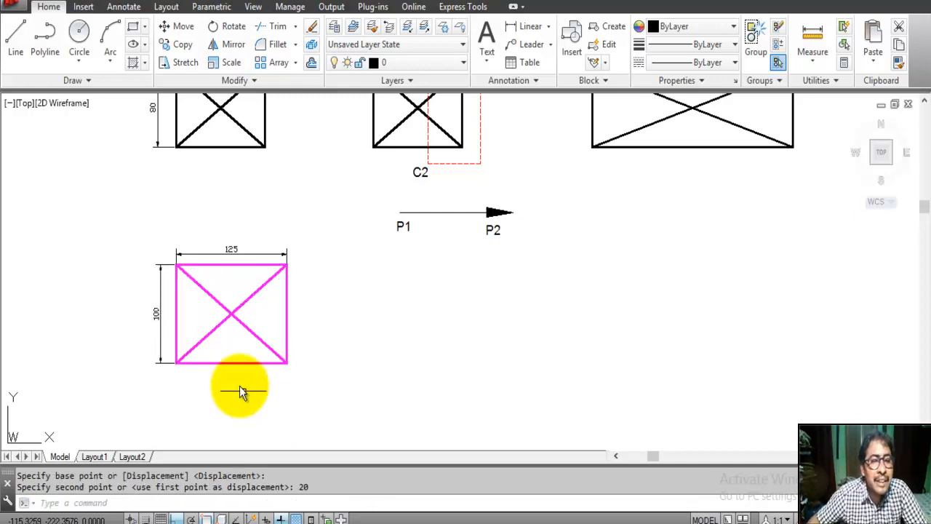
# In the diagonal P1–P2 example, stretch only the magenta rectangle's lower-right corner freely down and to the right with Ortho off
pyautogui.scroll(6, 160, 287)
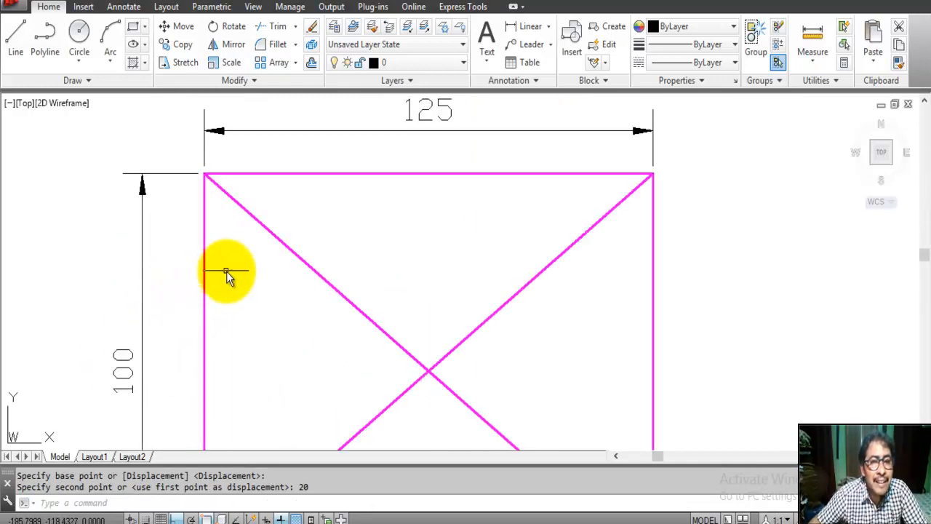
pyautogui.scroll(-4, 225, 270)
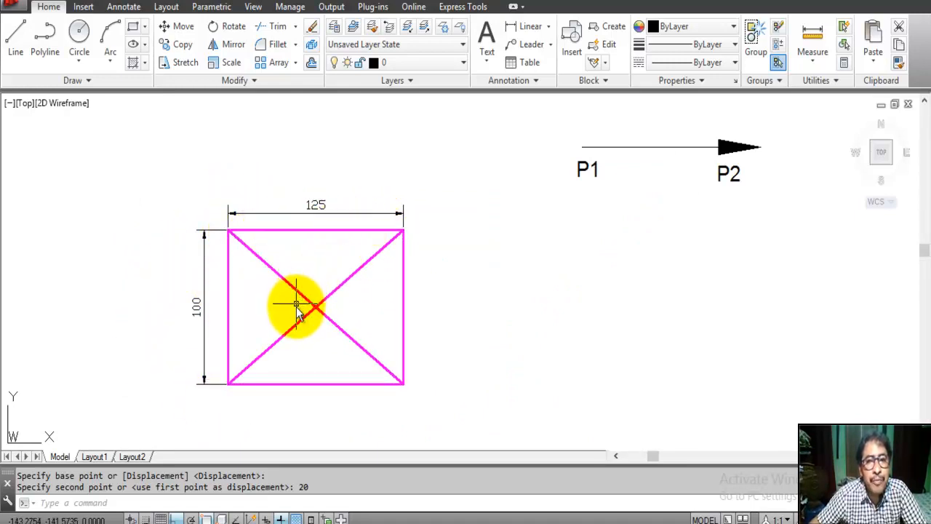
pyautogui.scroll(-4, 297, 301)
pyautogui.scroll(2, 532, 206)
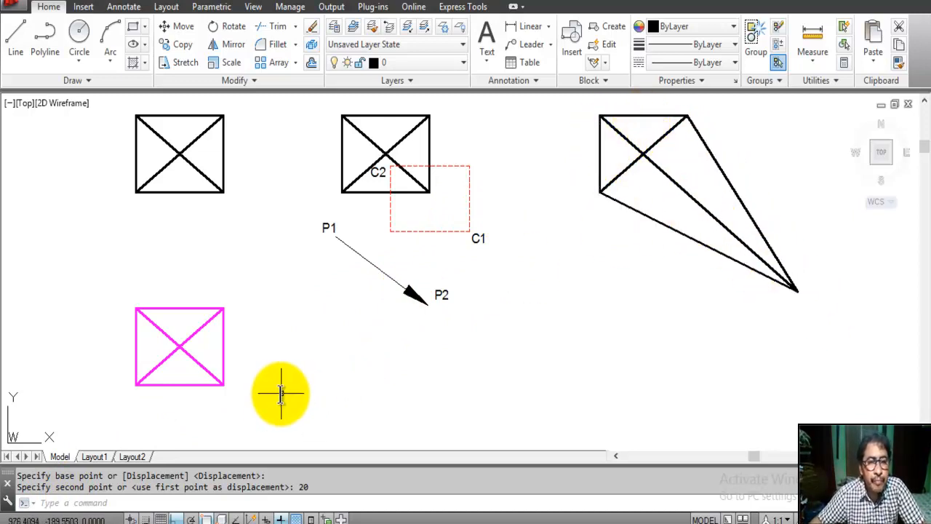
pyautogui.moveTo(200, 409)
pyautogui.mouseDown(button='middle')
pyautogui.moveTo(210, 371)
pyautogui.moveTo(208, 386)
pyautogui.mouseUp(button='middle')
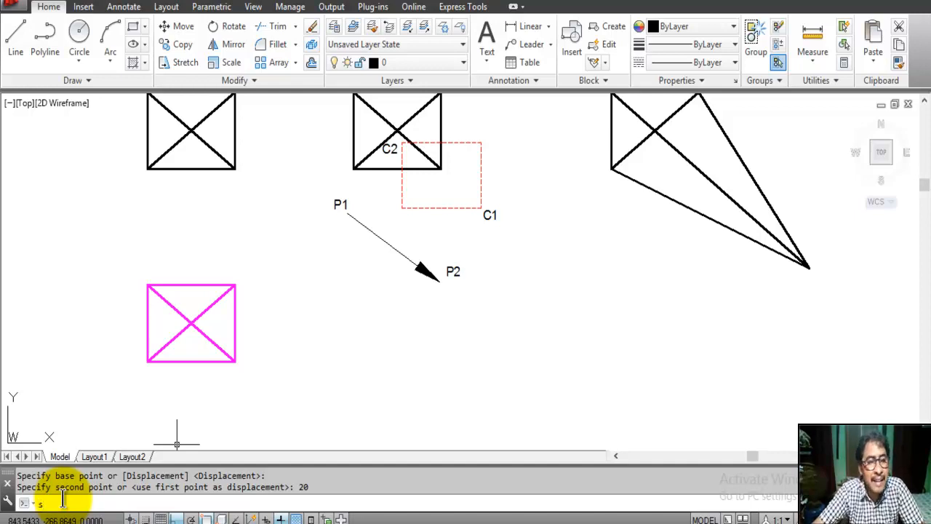
pyautogui.press('Return')
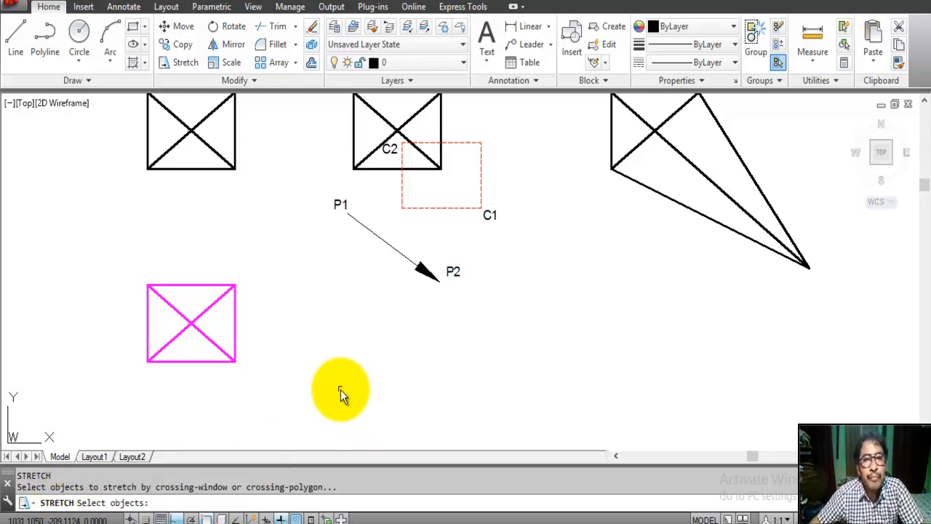
pyautogui.click(258, 383)
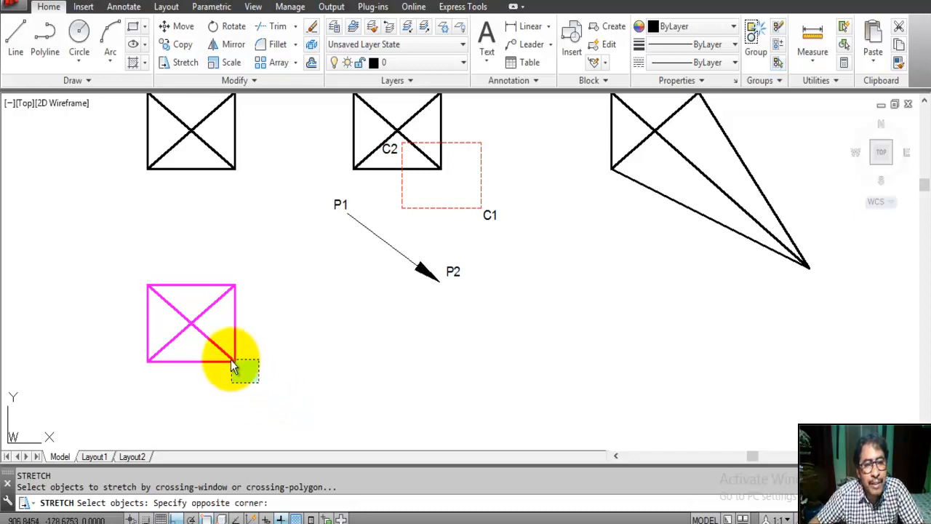
pyautogui.click(192, 335)
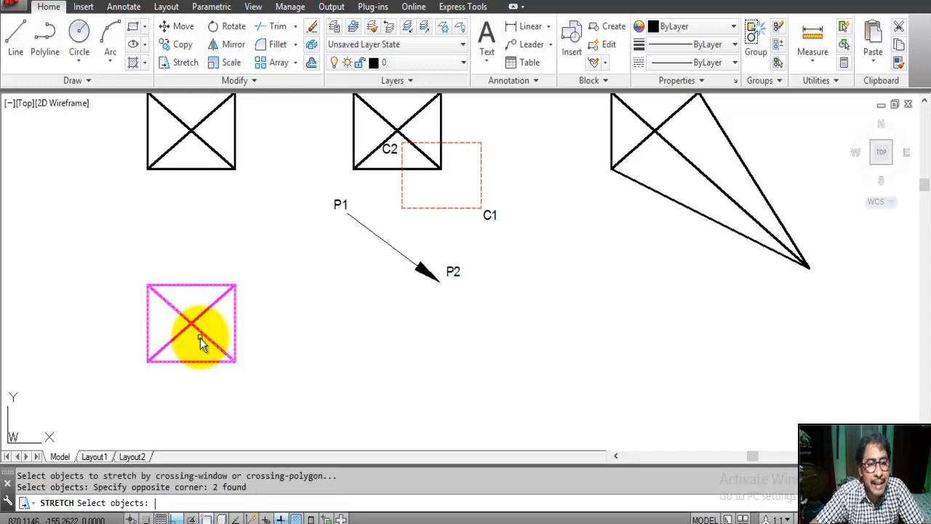
pyautogui.press('Return')
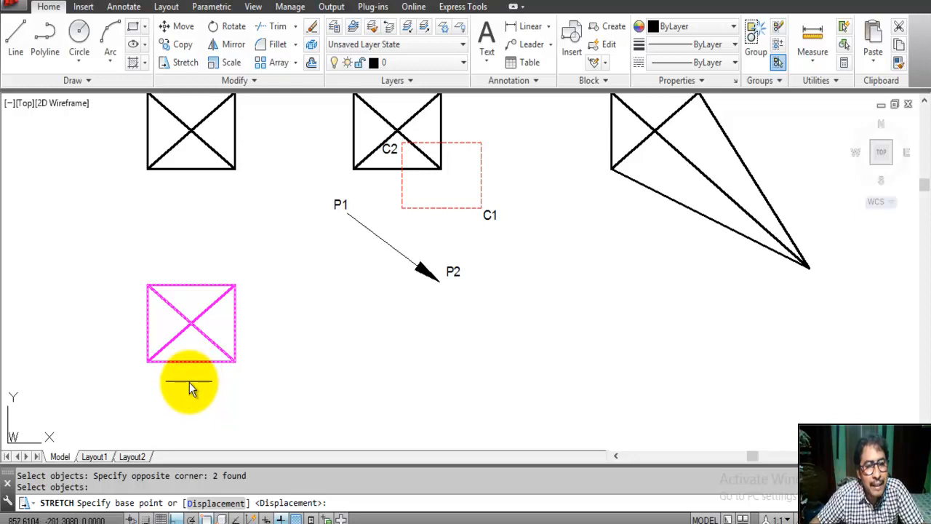
pyautogui.click(175, 519)
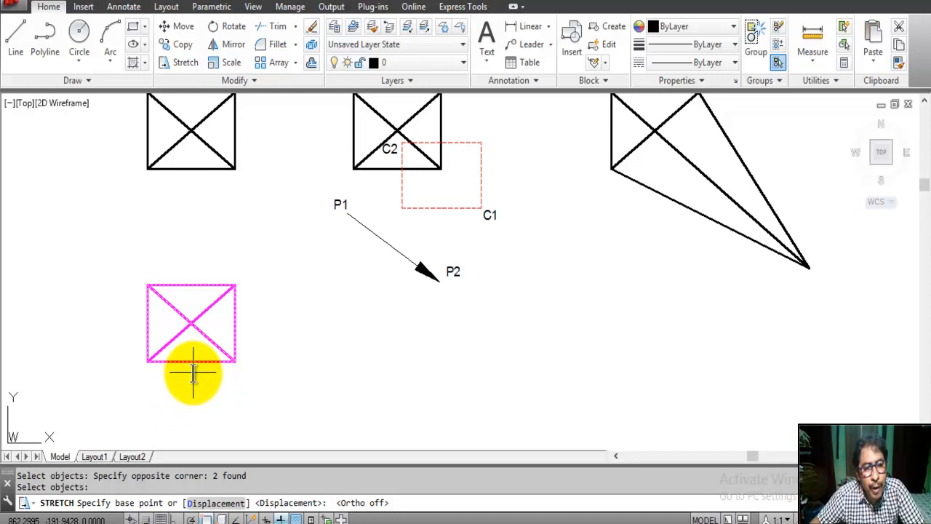
pyautogui.click(192, 374)
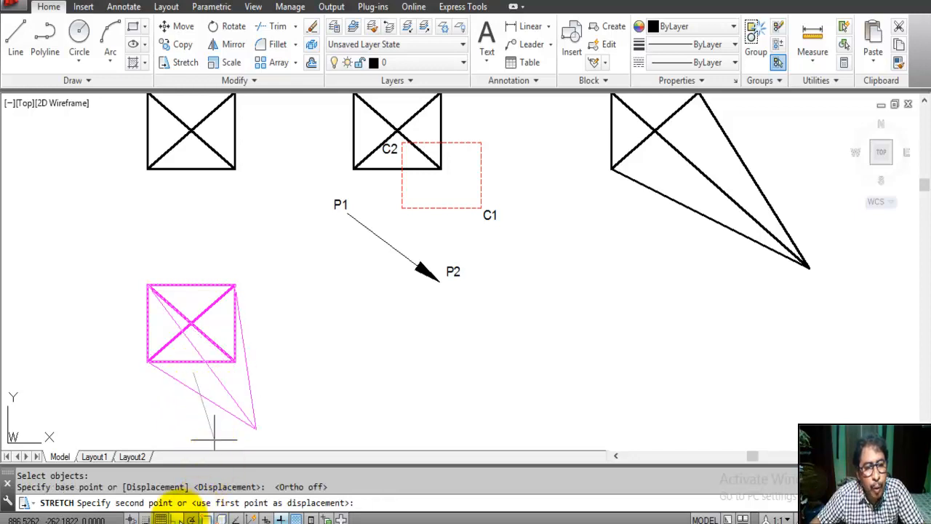
pyautogui.click(369, 425)
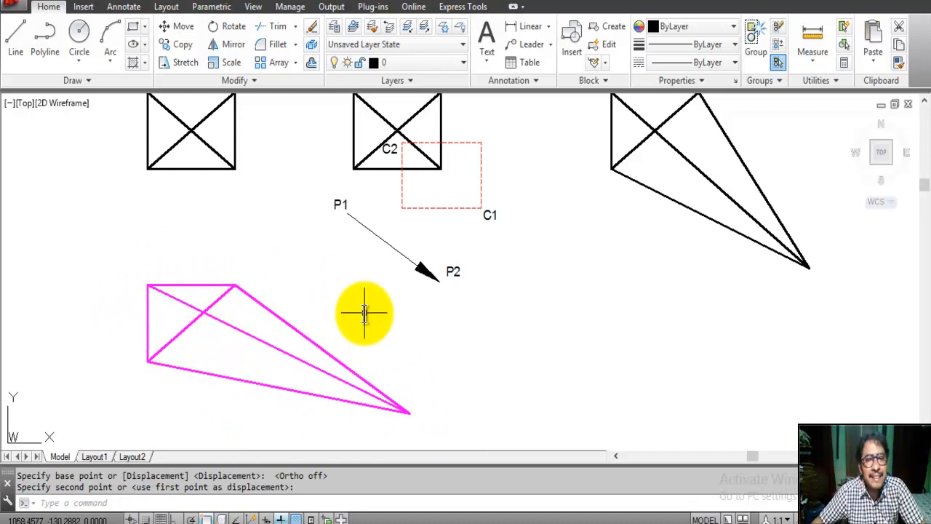
# Try stretching the magenta arc's right end horizontally to the right, using a crossing selection over its right half, and undo the stretch
pyautogui.moveTo(364, 312); pyautogui.dragTo(351, 341, button='middle')
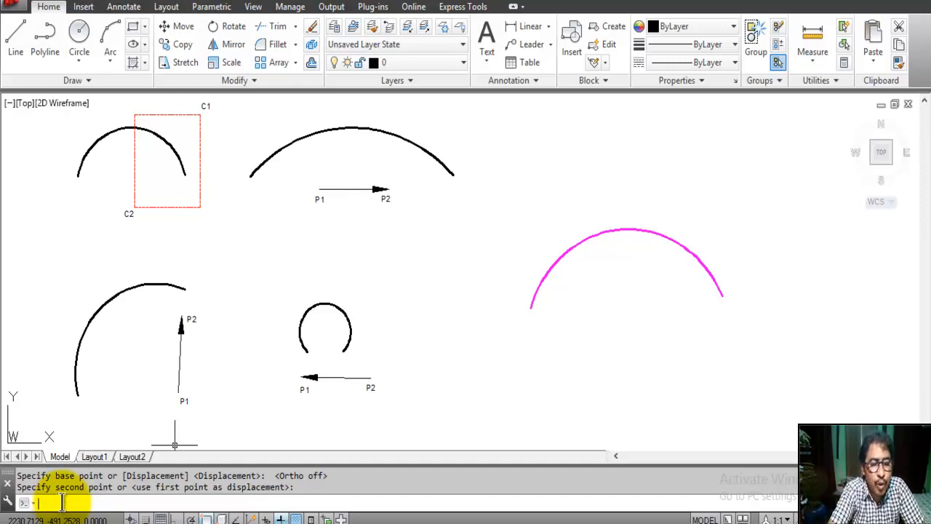
pyautogui.press('Return')
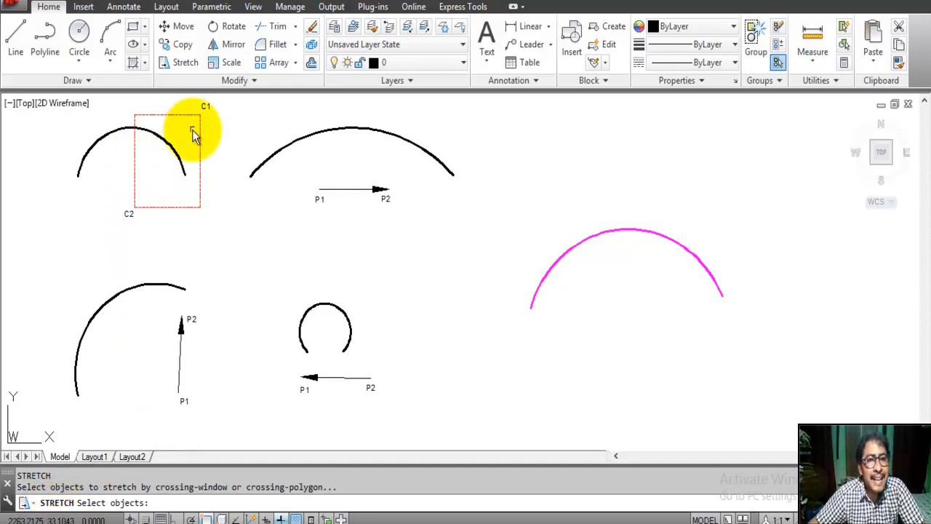
pyautogui.click(762, 216)
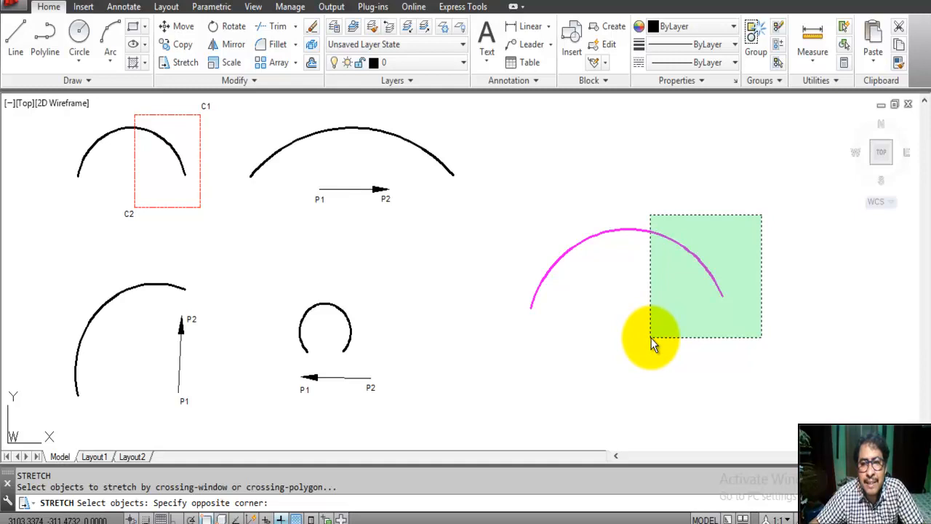
pyautogui.click(653, 344)
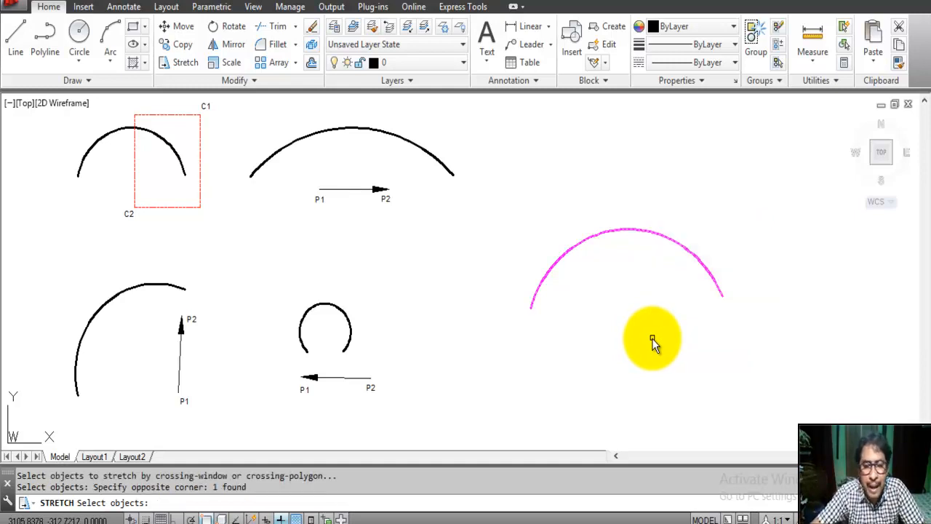
pyautogui.press('Return')
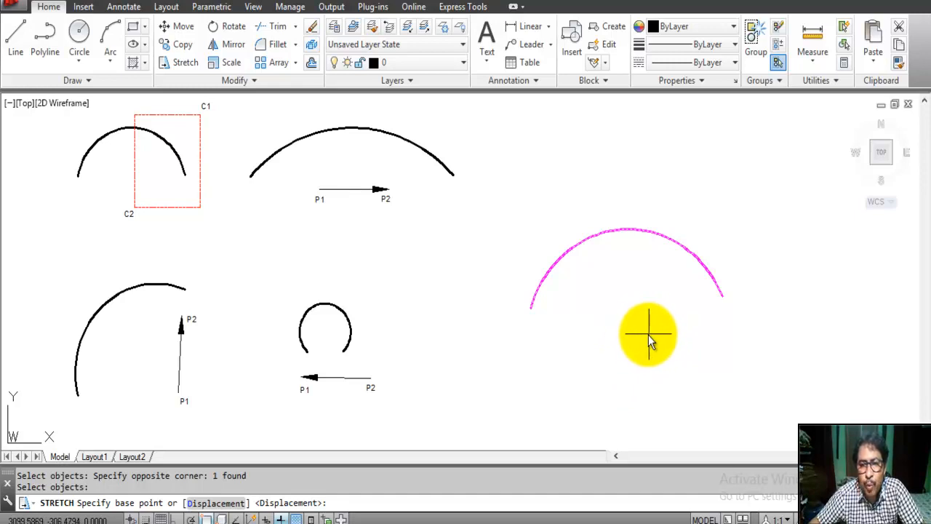
pyautogui.click(645, 335)
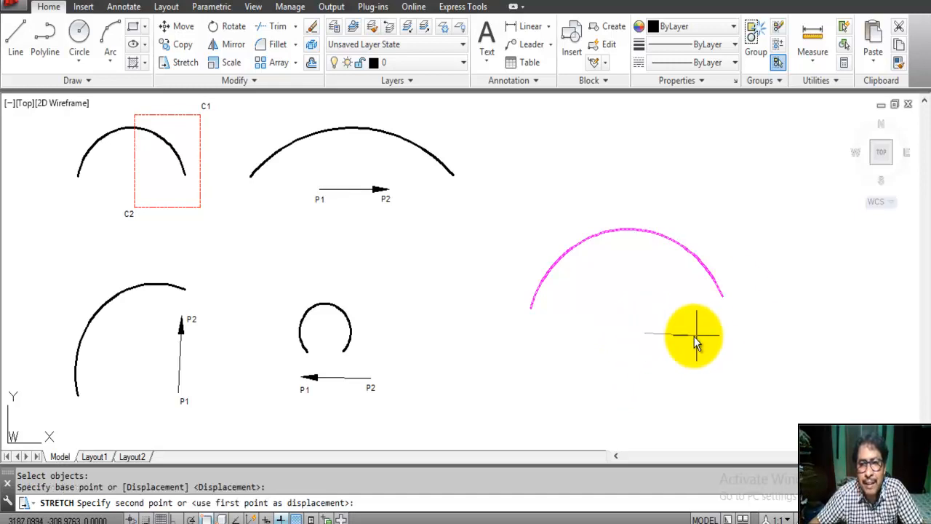
pyautogui.click(798, 340)
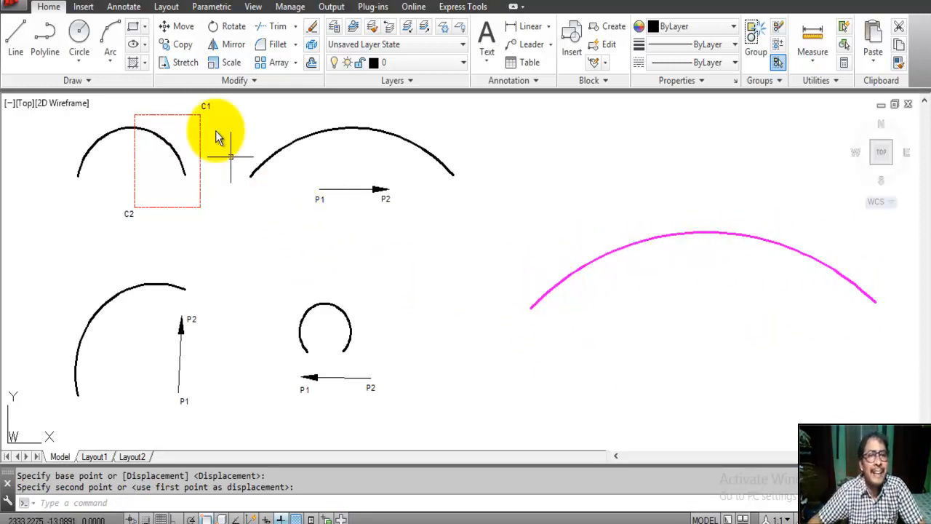
pyautogui.click(121, 2)
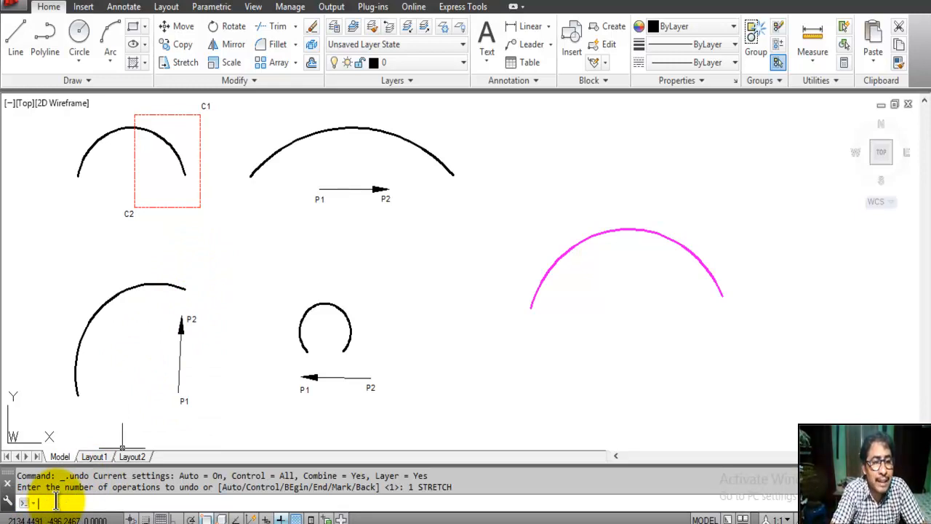
# Try stretching the magenta arc's right end upward with a crossing selection over its right half, and undo the stretch
pyautogui.press('Return')
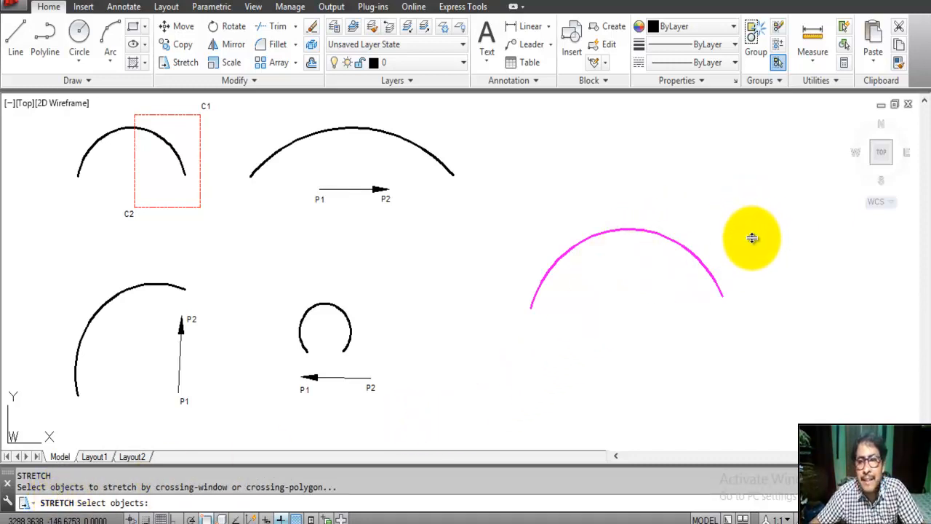
pyautogui.click(752, 219)
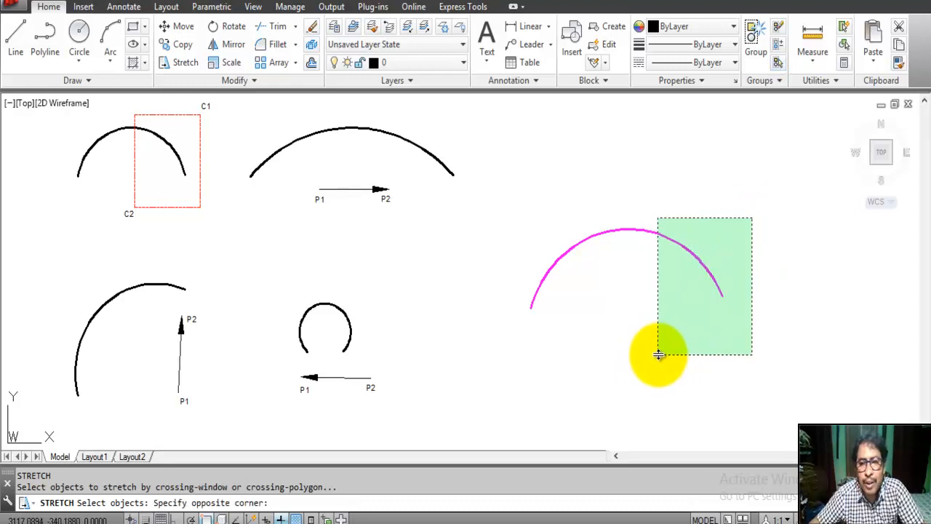
pyautogui.click(652, 355)
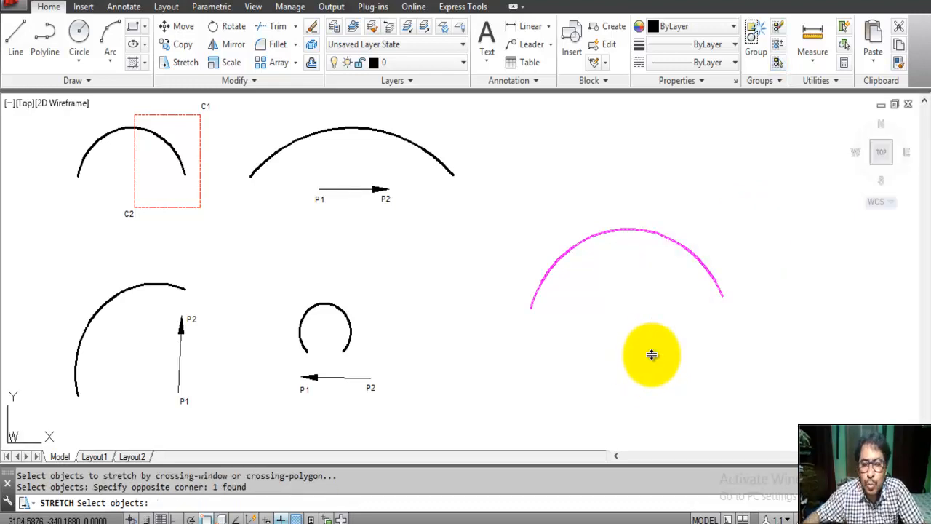
pyautogui.press('Return')
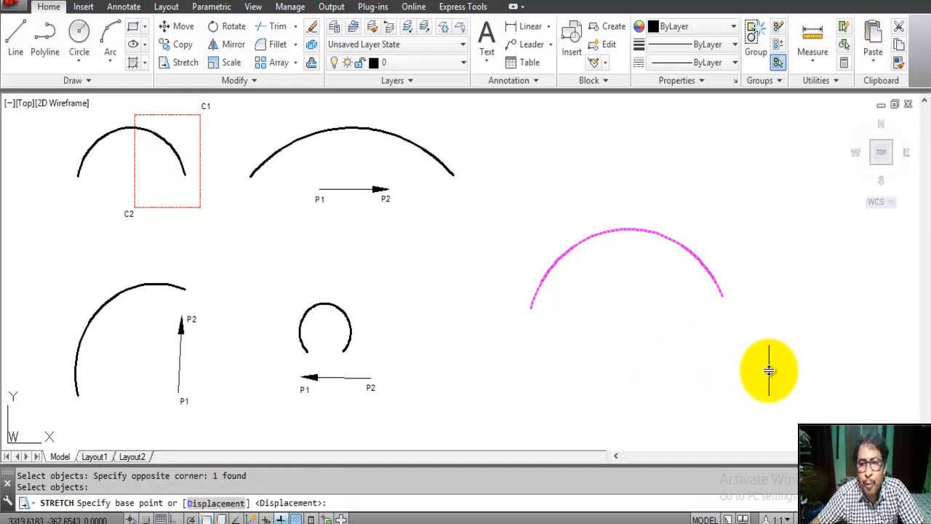
pyautogui.click(732, 348)
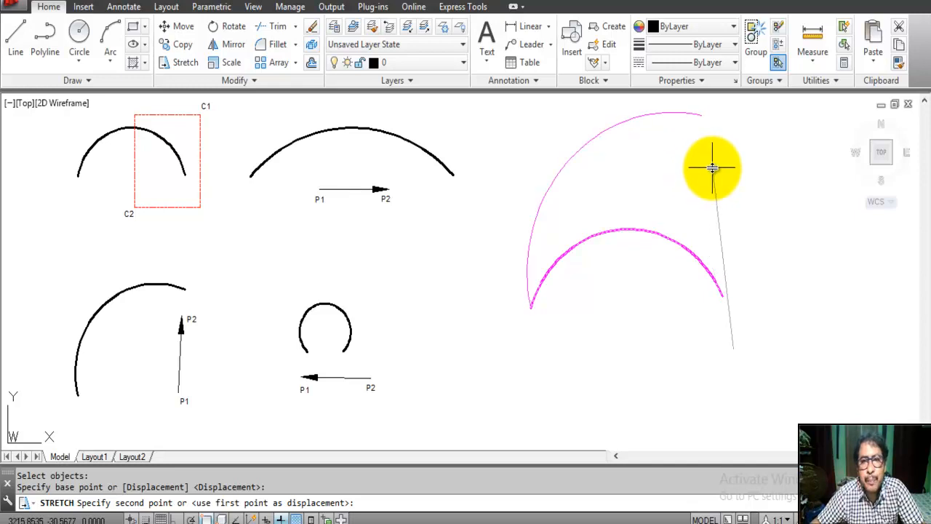
pyautogui.press('Escape')
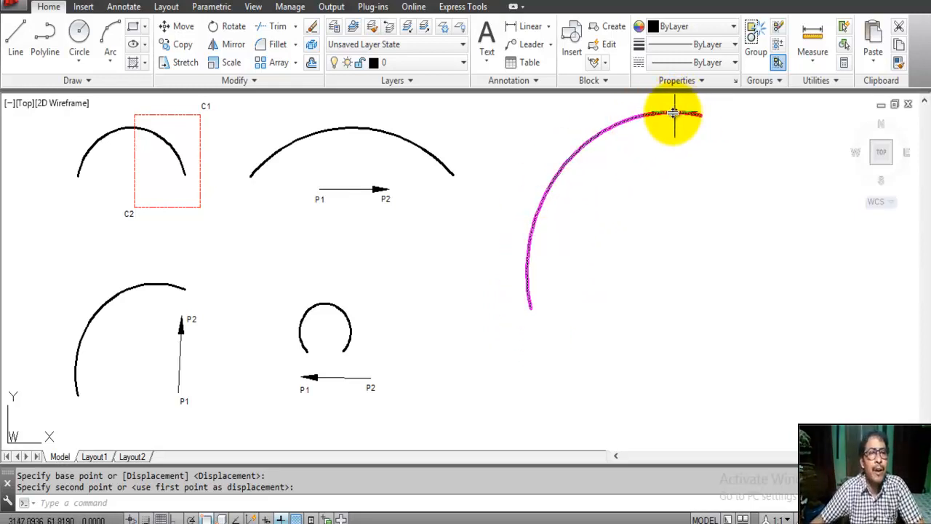
pyautogui.click(120, 4)
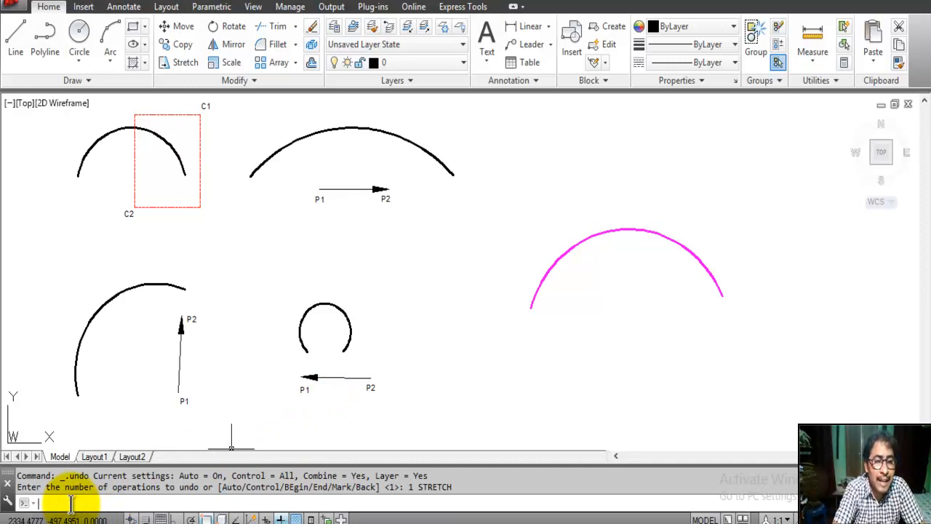
# Stretch the magenta arc's right end freely inward, left and slightly down, with a crossing selection over its right half
pyautogui.press('Return')
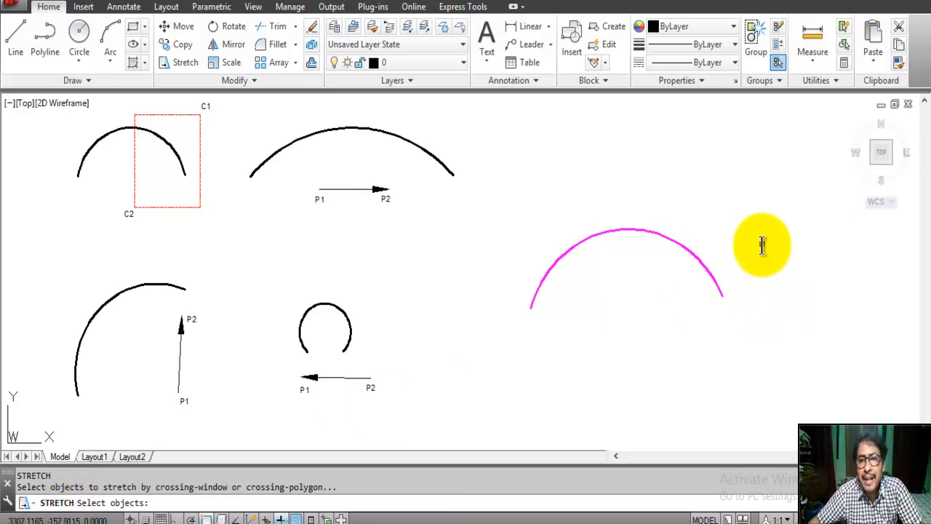
pyautogui.click(747, 196)
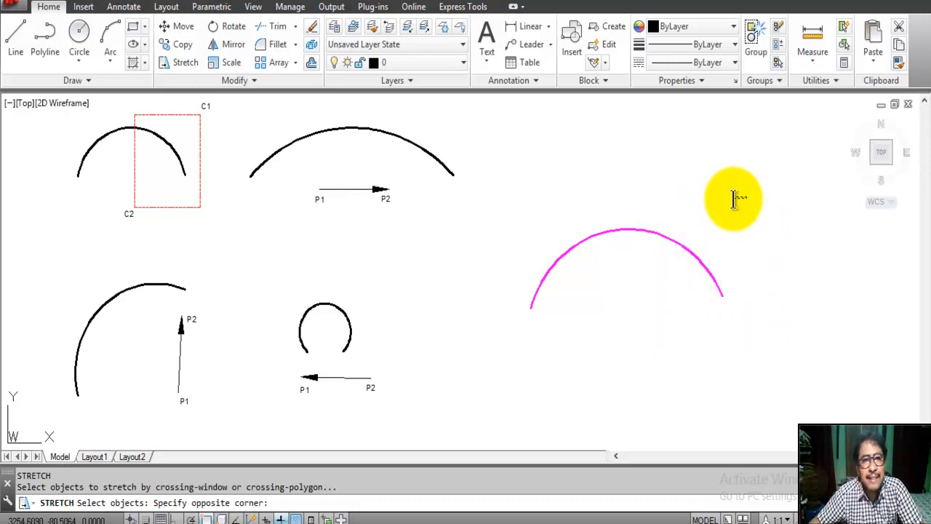
pyautogui.click(617, 356)
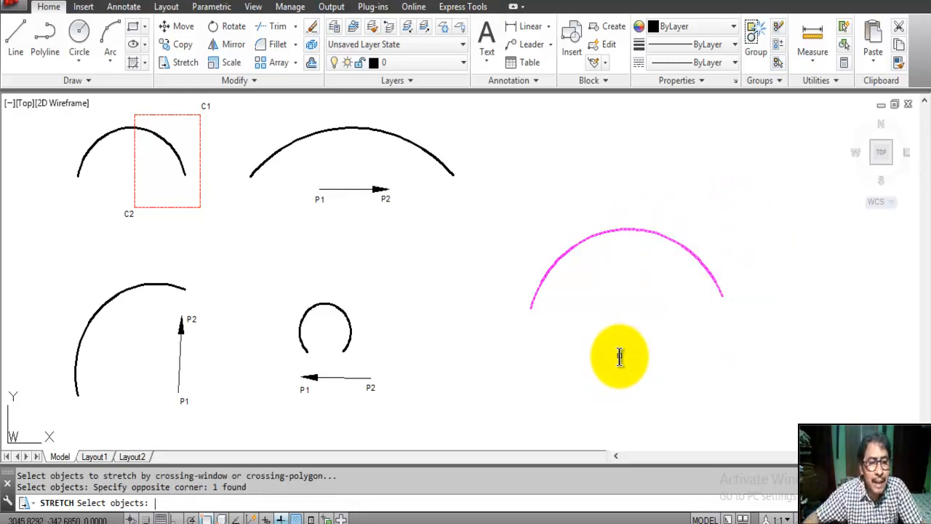
pyautogui.press('Return')
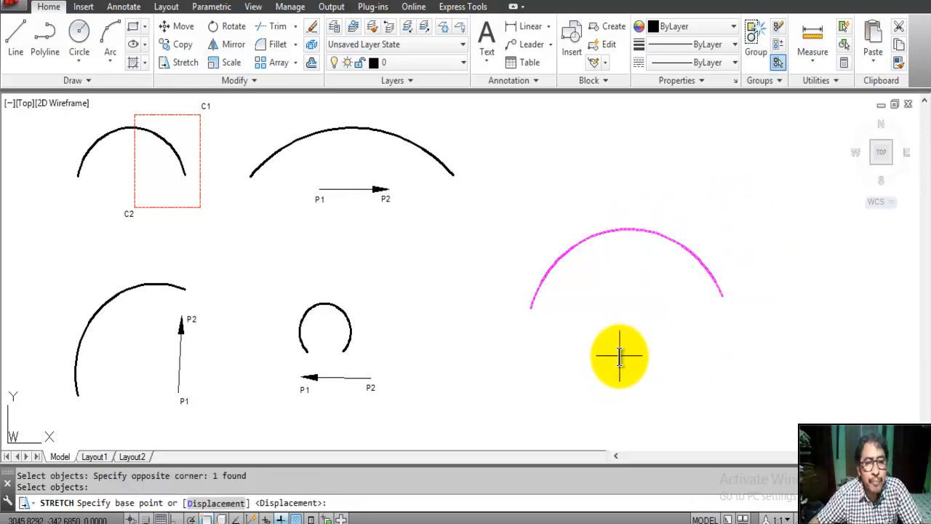
pyautogui.click(689, 345)
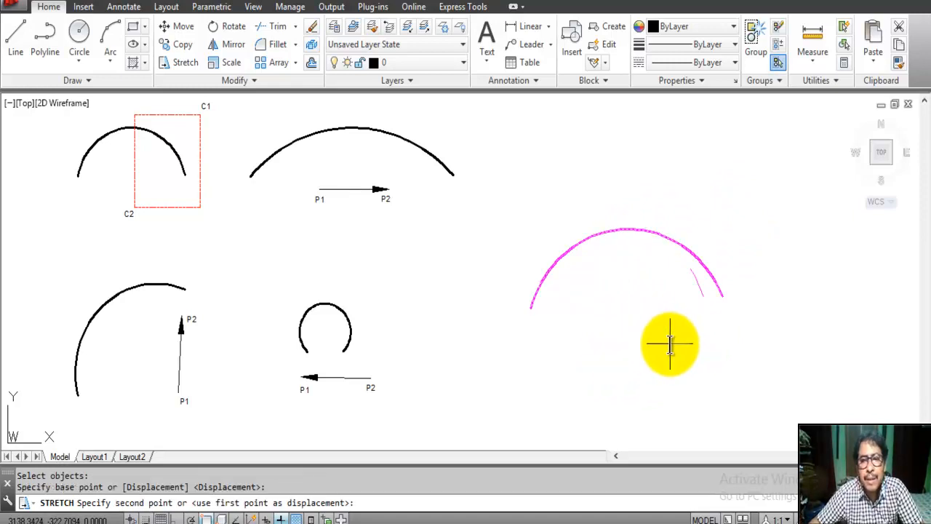
pyautogui.click(589, 381)
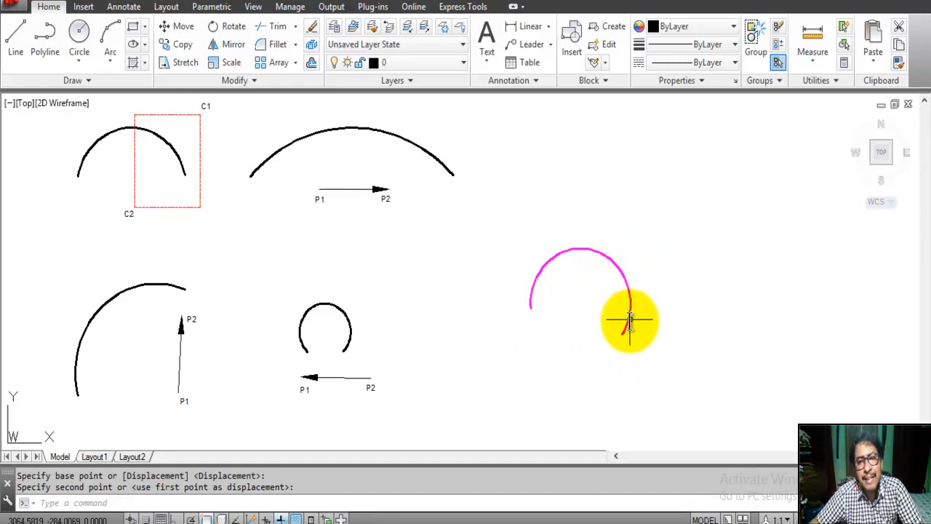